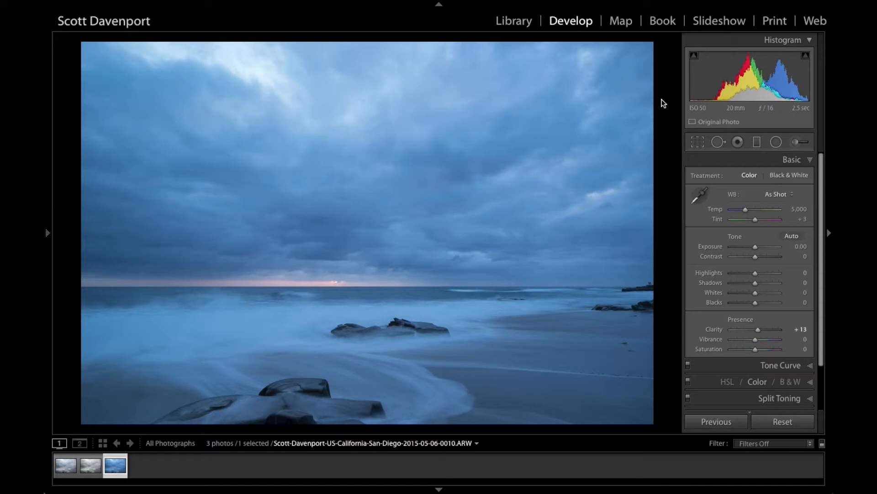
- Compare the seascape with its unedited version and set the white balance to Custom, temperature 9,153 and tint +16
{"action": "key", "text": "backslash"}
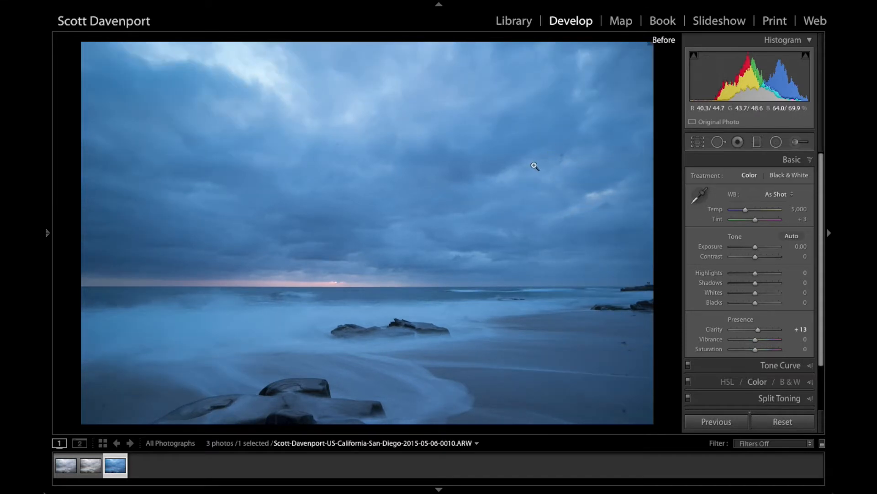
{"action": "key", "text": "backslash"}
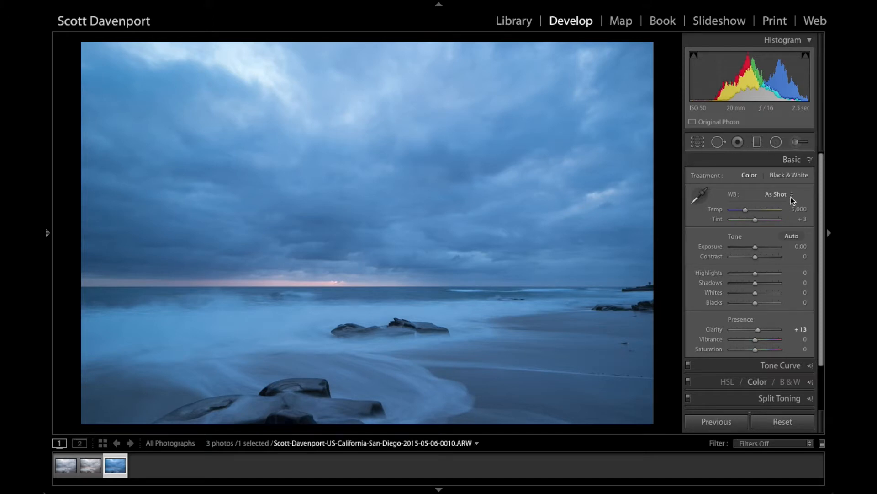
{"action": "left_click", "coordinate": [780, 194]}
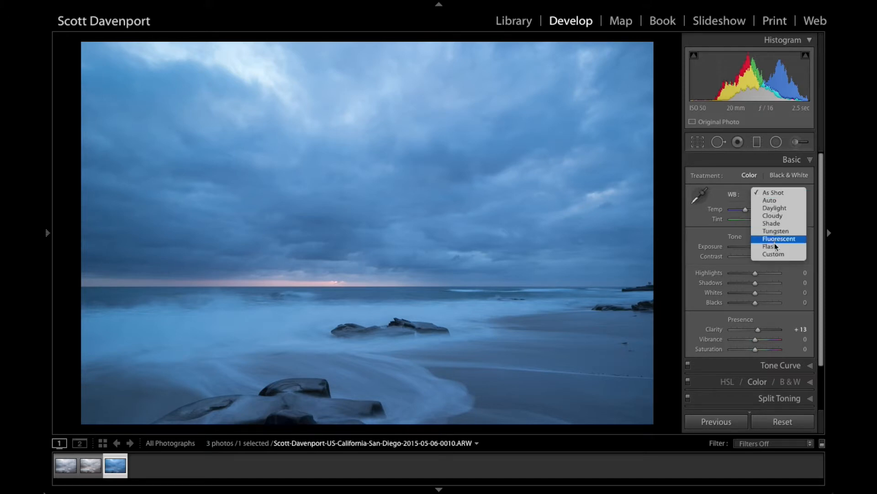
{"action": "left_click", "coordinate": [775, 254]}
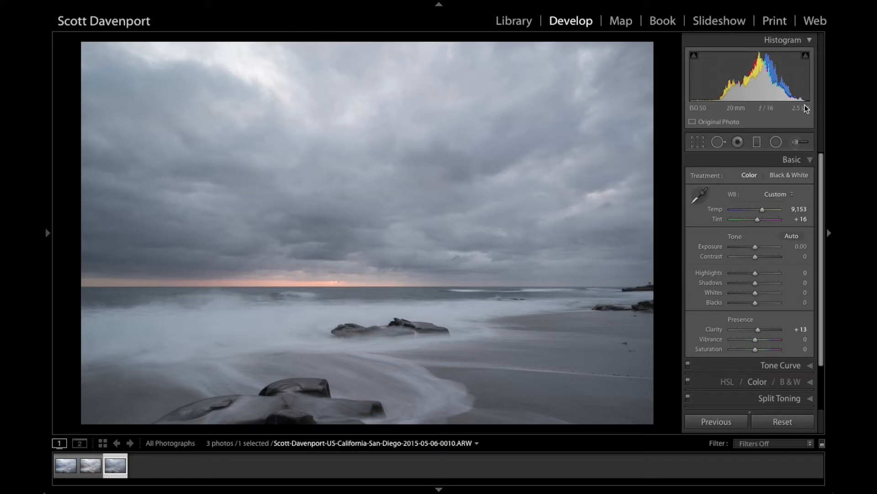
- Raise the exposure to +0.10 and check the photo with the clipping indicators turned on and off again
{"action": "left_click_drag", "start_coordinate": [755, 247], "coordinate": [757, 249]}
{"action": "key", "text": "j"}
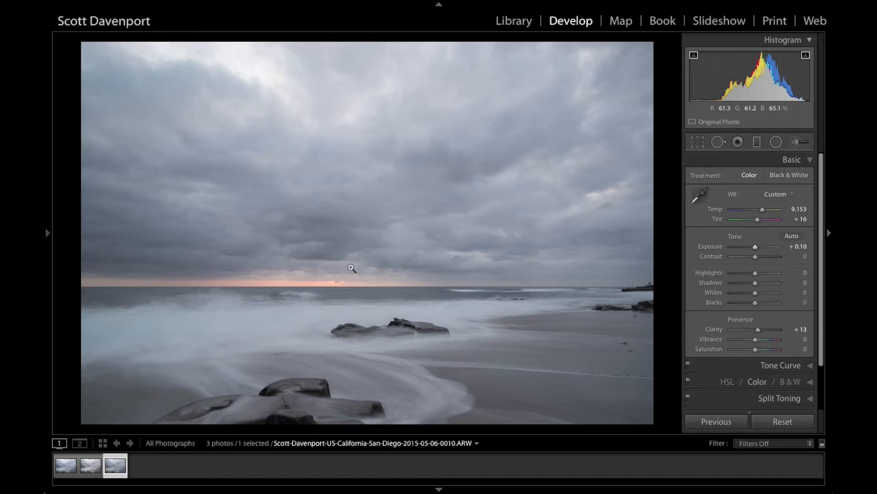
{"action": "key", "text": "j"}
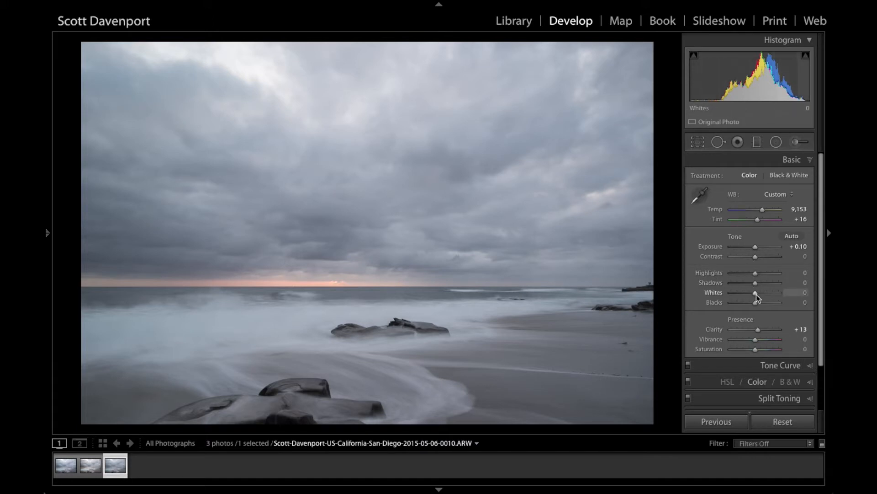
- Set the whites to +31 and the blacks to -13, checking the clipping preview for the blacks
{"action": "left_click_drag", "start_coordinate": [756, 293], "coordinate": [765, 298]}
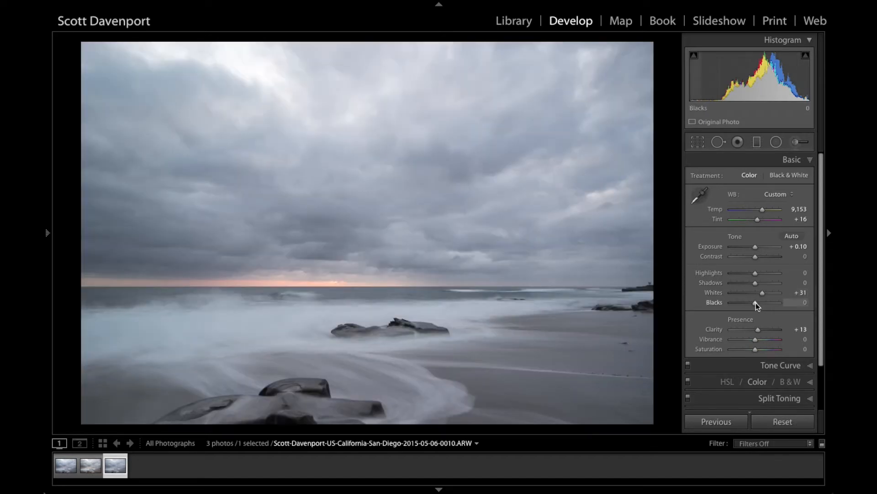
{"action": "key", "text": "alt"}
{"action": "left_click_drag", "start_coordinate": [758, 306], "coordinate": [753, 305]}
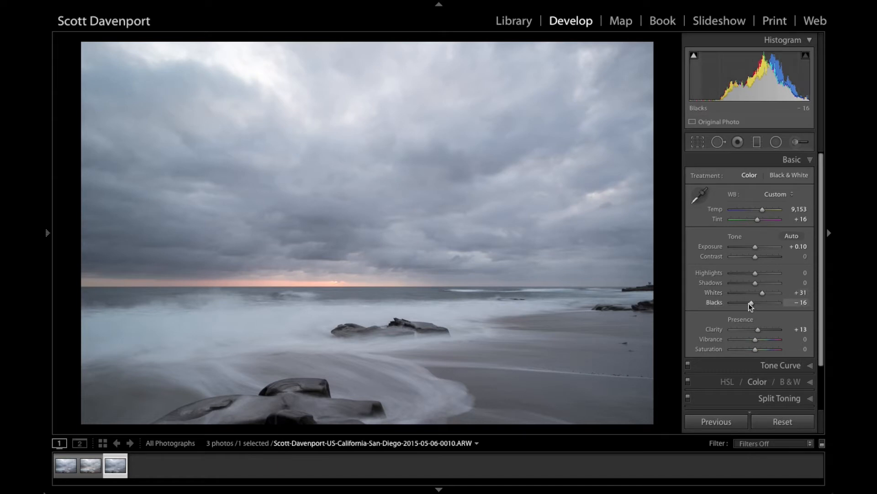
{"action": "left_click_drag", "start_coordinate": [753, 306], "coordinate": [753, 306]}
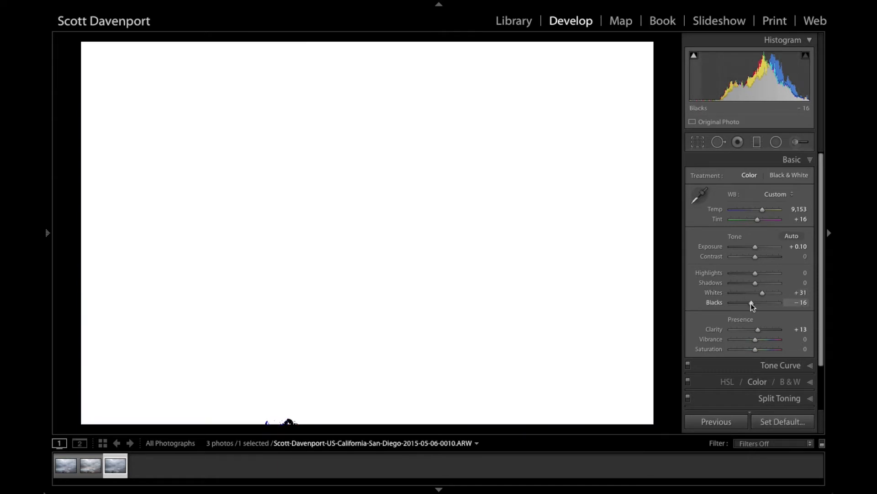
{"action": "left_click_drag", "start_coordinate": [753, 305], "coordinate": [753, 306]}
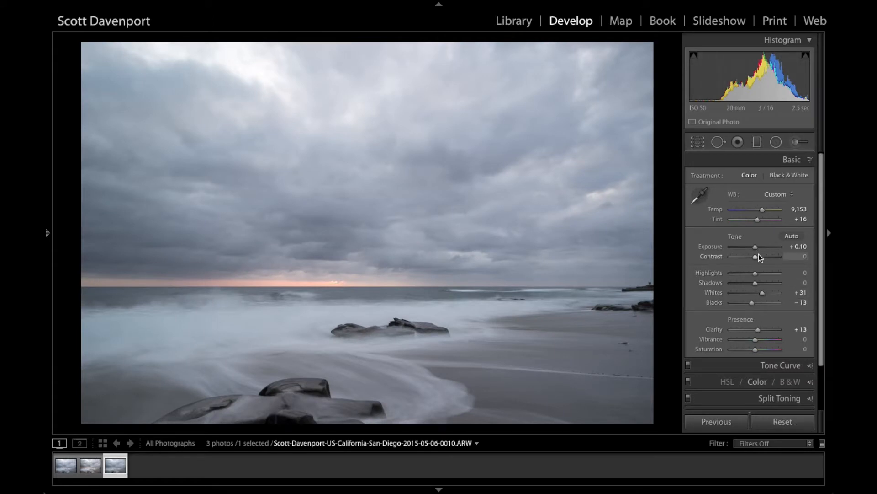
- Set the contrast to +22, and try the photo with the Presence adjustments reset before undoing that reset
{"action": "left_click_drag", "start_coordinate": [756, 259], "coordinate": [761, 260]}
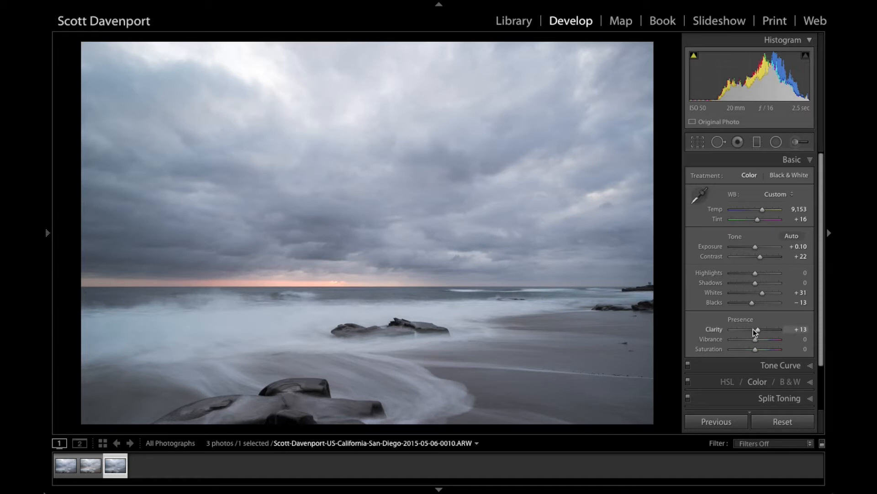
{"action": "double_click", "coordinate": [747, 321]}
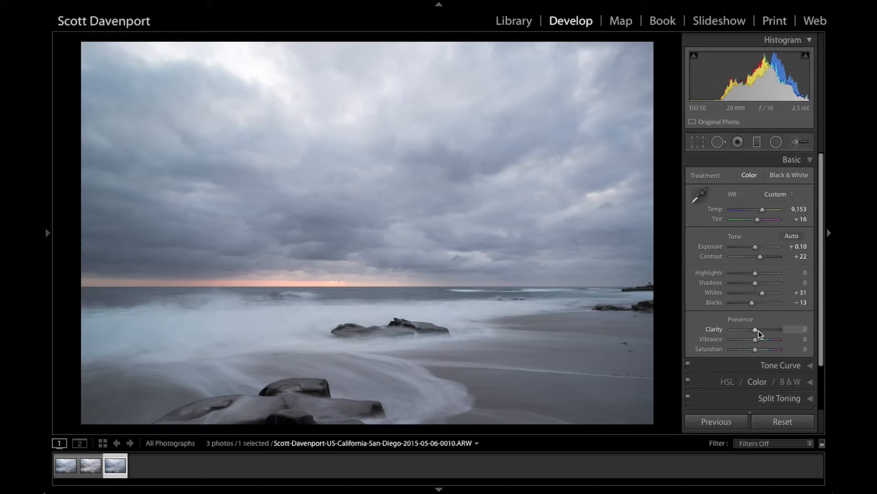
{"action": "key", "text": "ctrl+z"}
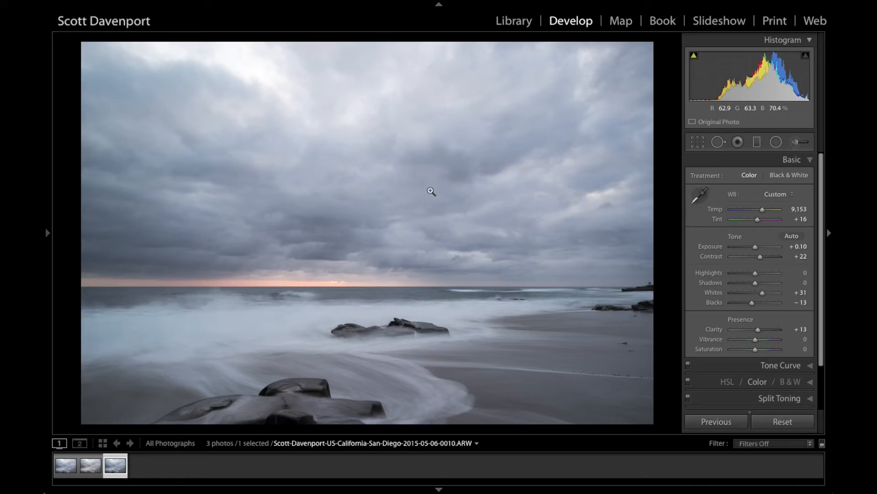
- Send the selected photo from Lightroom to the Perfect Photo Suite 9 plug-in
{"action": "mouse_move", "coordinate": [176, 2]}
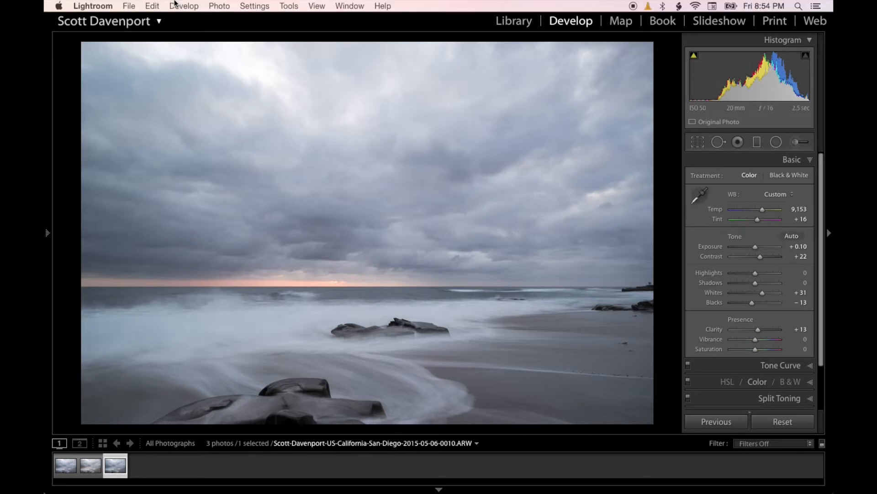
{"action": "left_click", "coordinate": [134, 6]}
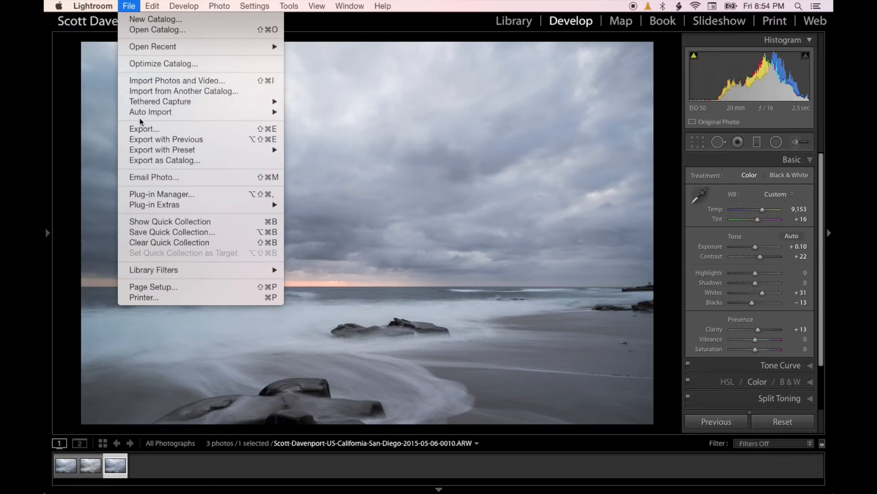
{"action": "mouse_move", "coordinate": [195, 206]}
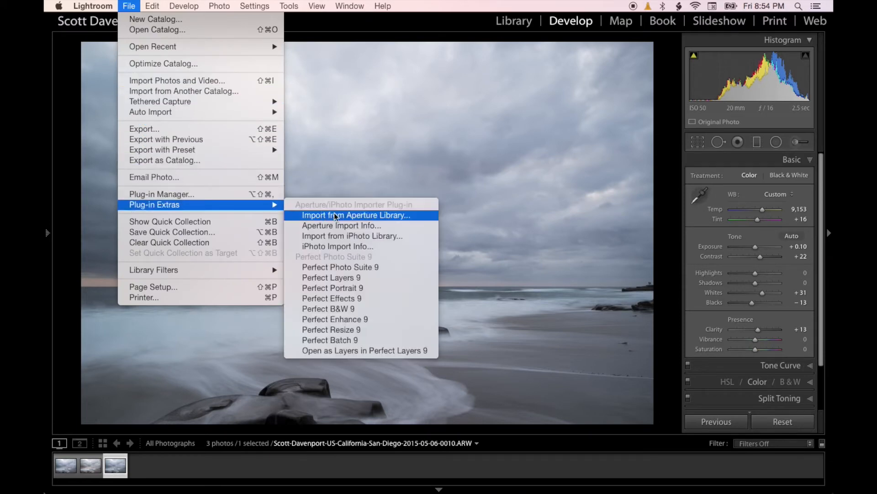
{"action": "left_click", "coordinate": [381, 267]}
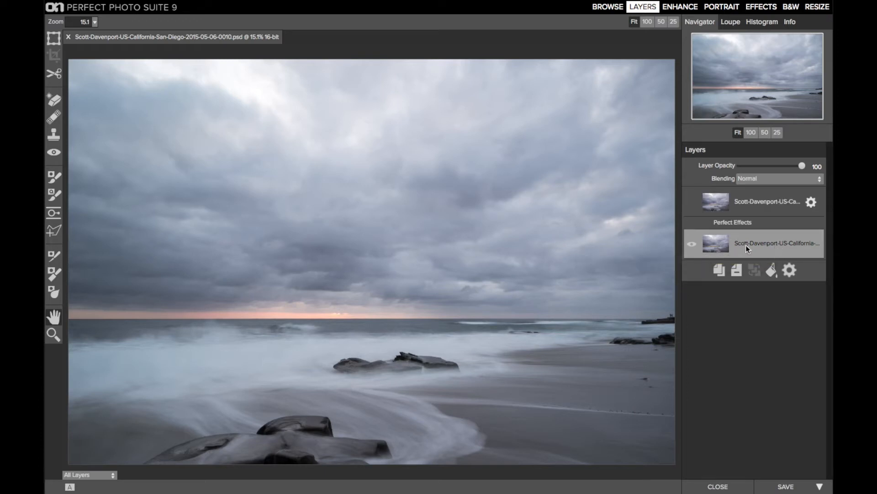
- Retouch away the dark debris spots on the wet sand at 50% zoom with an eraser brush of size 30
{"action": "left_click", "coordinate": [764, 132]}
{"action": "left_click_drag", "start_coordinate": [764, 108], "coordinate": [804, 109]}
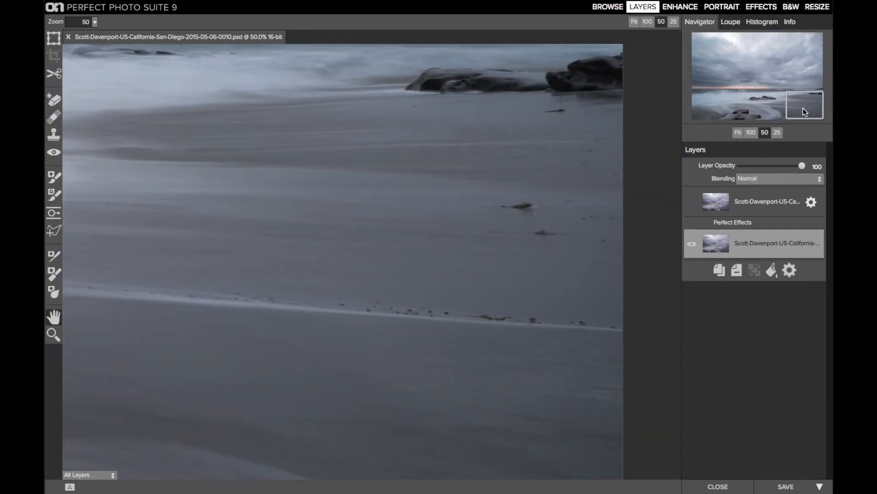
{"action": "left_click", "coordinate": [54, 99]}
{"action": "key", "text": "bracketright"}
{"action": "key", "text": "bracketright"}
{"action": "key", "text": "bracketleft"}
{"action": "left_click", "coordinate": [605, 240]}
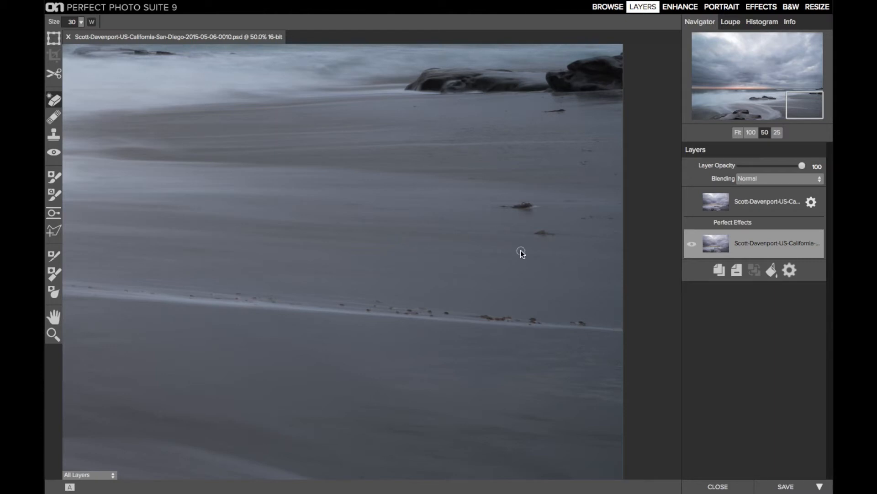
{"action": "left_click", "coordinate": [563, 111]}
{"action": "left_click", "coordinate": [558, 112]}
- Turn on the Perfect Effects layer above the retouched photo, comparing the image with that layer hidden and shown
{"action": "left_click", "coordinate": [691, 202]}
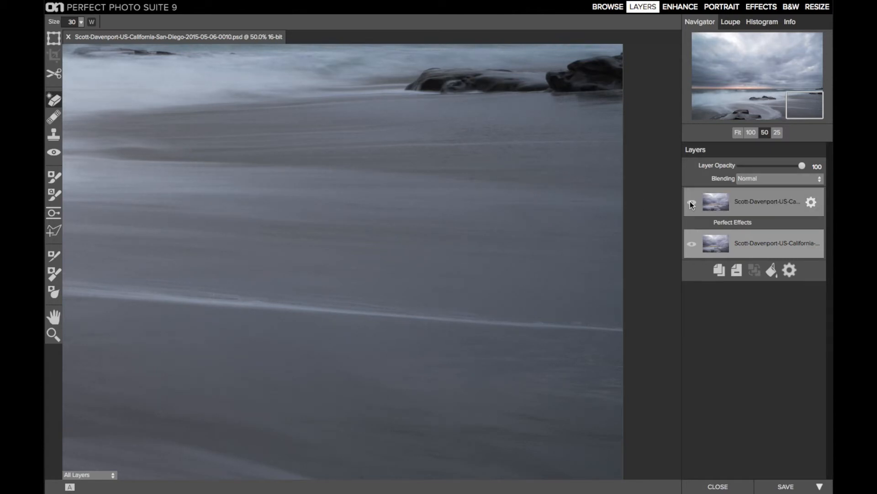
{"action": "left_click", "coordinate": [692, 203]}
{"action": "left_click", "coordinate": [691, 203]}
{"action": "left_click", "coordinate": [738, 132]}
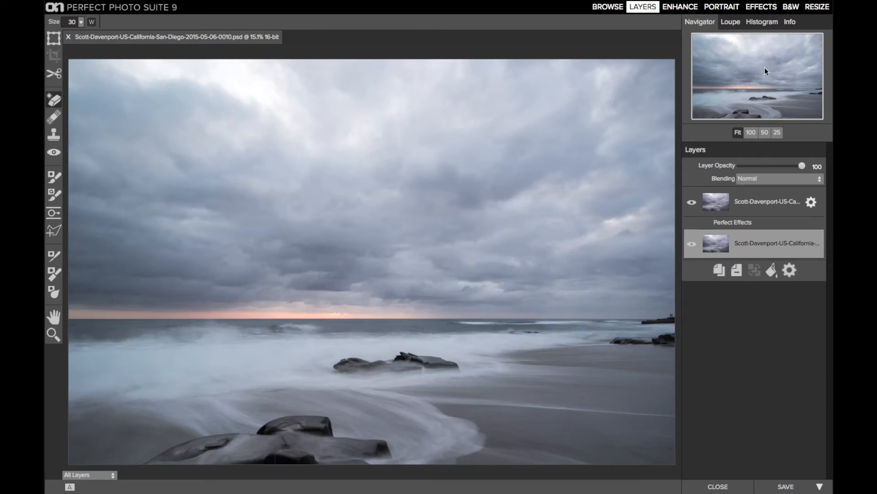
- Open the Perfect Effects filter stack of the upper layer, and turn on the lowest Dynamic Contrast filter and review its settings
{"action": "left_click", "coordinate": [752, 201]}
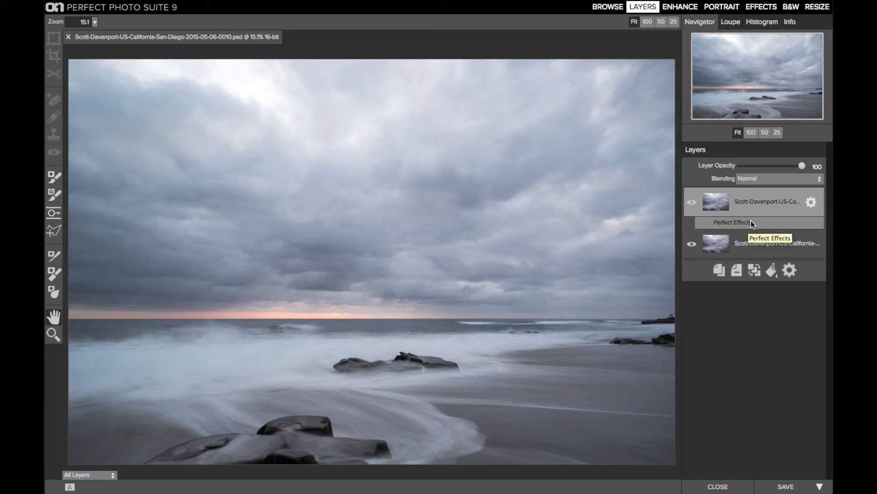
{"action": "left_click", "coordinate": [727, 222]}
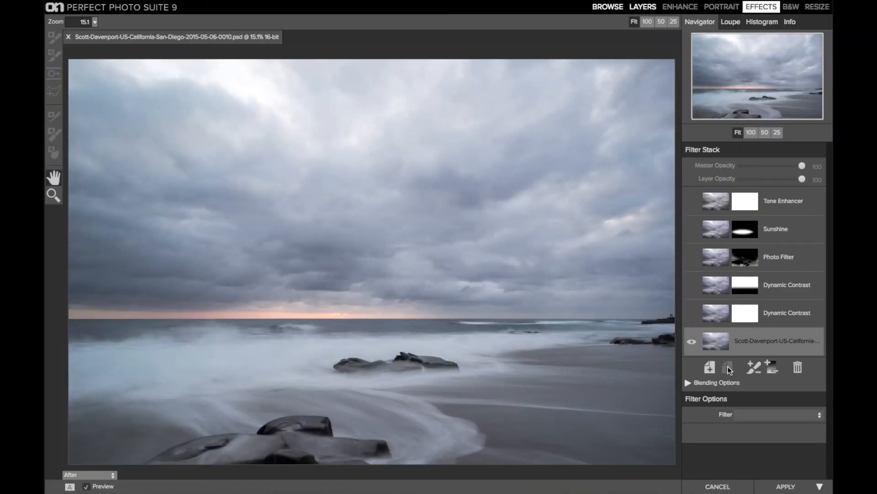
{"action": "left_click", "coordinate": [772, 311]}
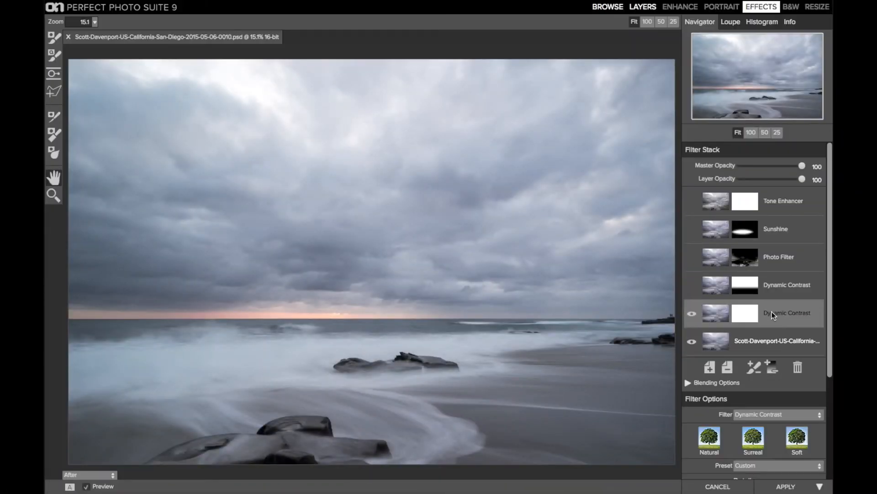
{"action": "scroll", "coordinate": [771, 311], "scroll_direction": "down", "scroll_amount": 5}
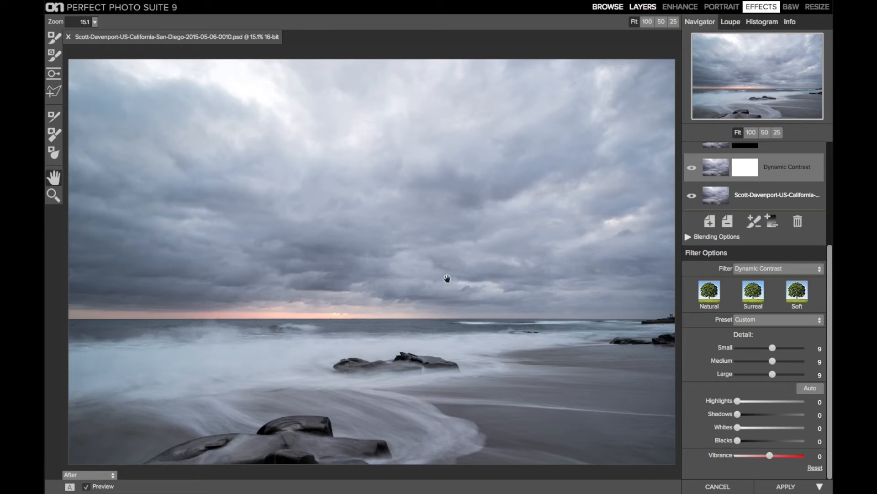
{"action": "scroll", "coordinate": [707, 346], "scroll_direction": "up", "scroll_amount": 5}
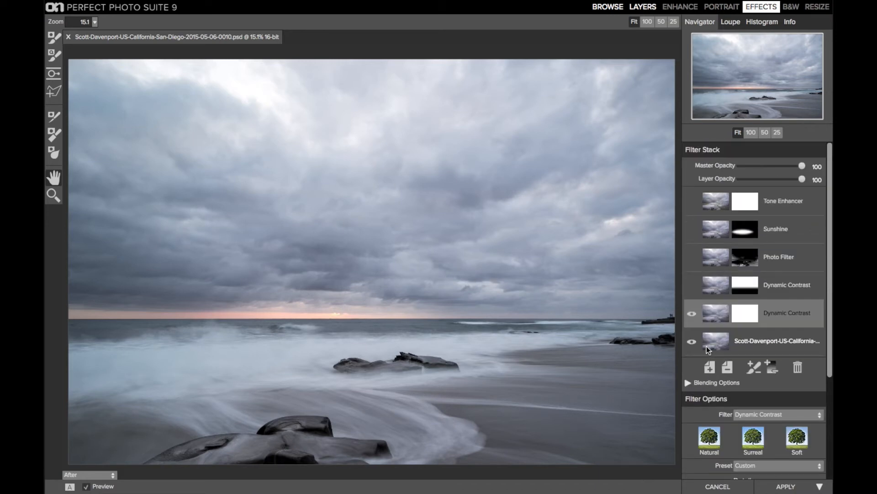
- Turn on the second, gradient-masked Dynamic Contrast filter and inspect its mask with the Mask-Red overlay before hiding the overlay
{"action": "left_click", "coordinate": [786, 290]}
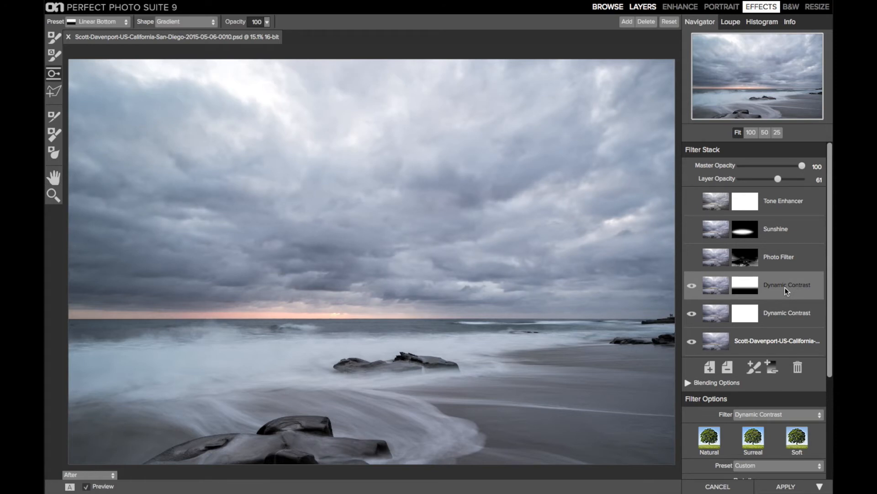
{"action": "left_click", "coordinate": [101, 475]}
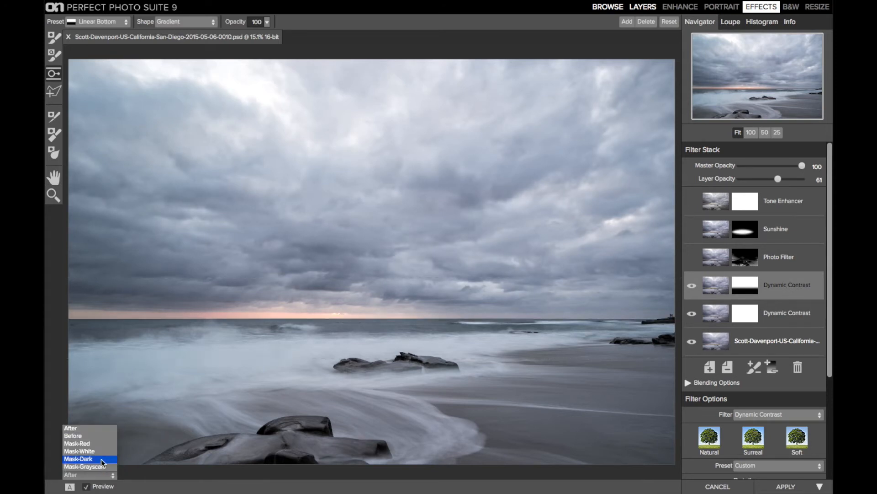
{"action": "left_click", "coordinate": [101, 443]}
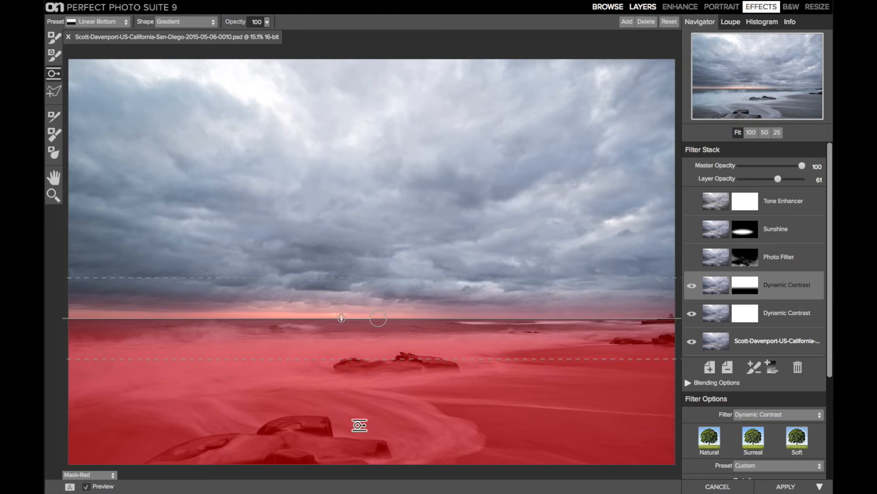
{"action": "key", "text": "o"}
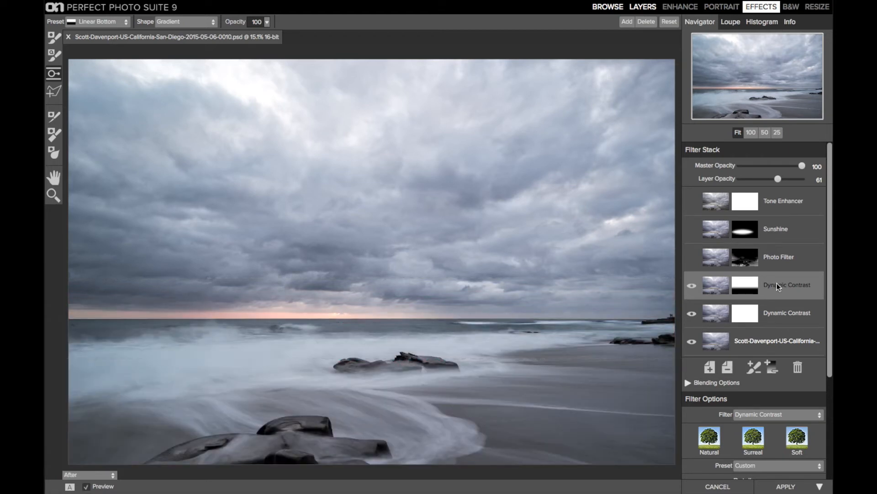
- Try the Natural preset at 100 layer opacity on the masked Dynamic Contrast filter and undo it
{"action": "scroll", "coordinate": [790, 287], "scroll_direction": "down", "scroll_amount": 5}
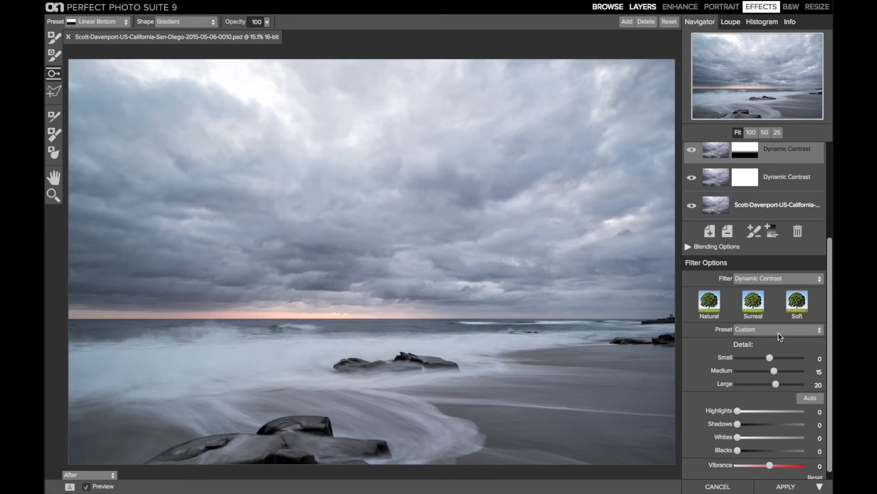
{"action": "scroll", "coordinate": [778, 332], "scroll_direction": "up", "scroll_amount": 5}
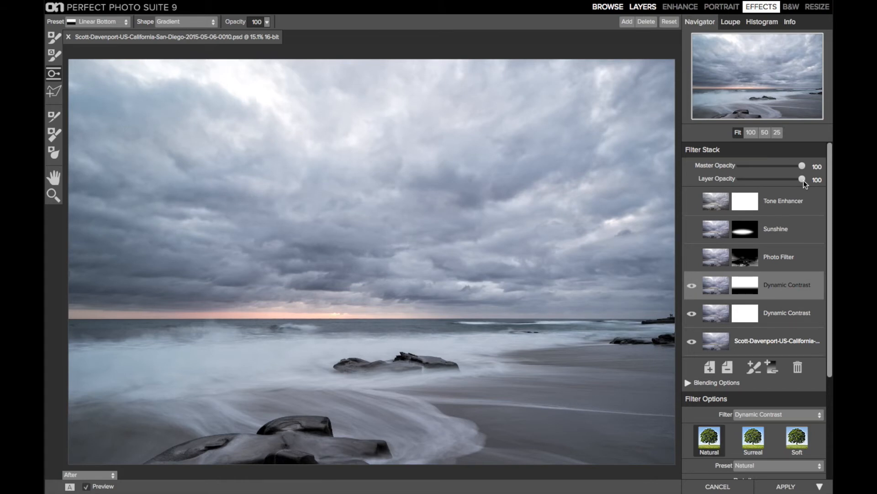
{"action": "key", "text": "super+z"}
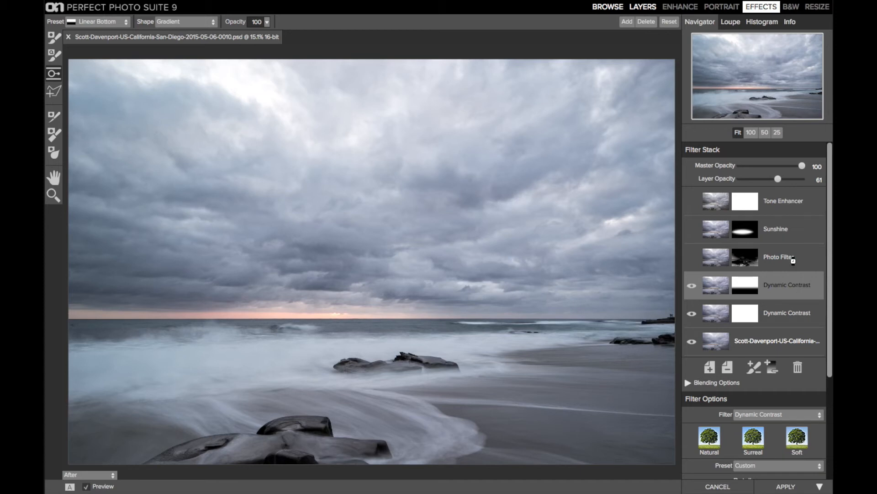
- Turn on the 85 Warming Photo Filter in the stack and review its filter options
{"action": "left_click", "coordinate": [792, 258]}
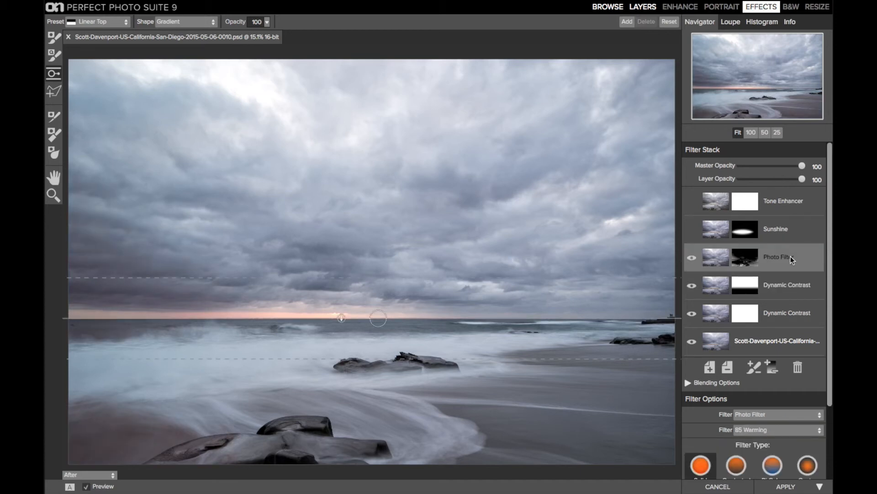
{"action": "scroll", "coordinate": [791, 256], "scroll_direction": "down", "scroll_amount": 3}
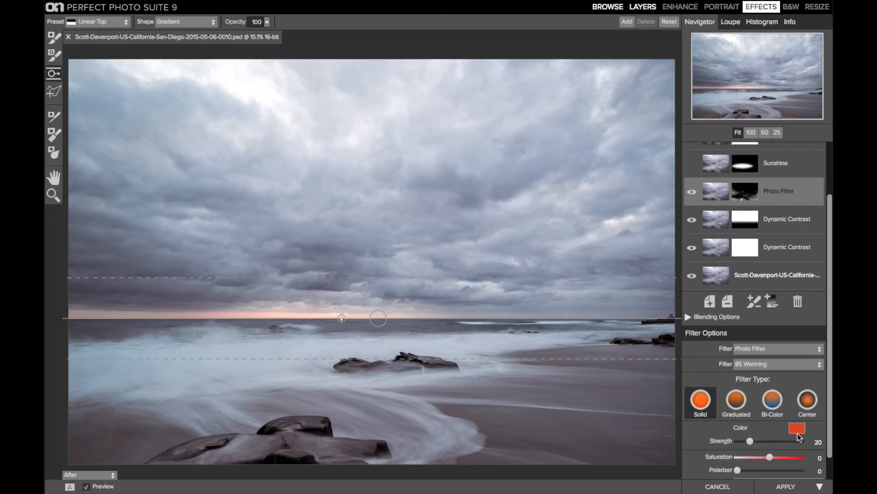
- Locate the Create Luminosity Mask command for the Photo Filter's mask without running it, keeping the Photo Filter selected
{"action": "scroll", "coordinate": [755, 354], "scroll_direction": "up", "scroll_amount": 3}
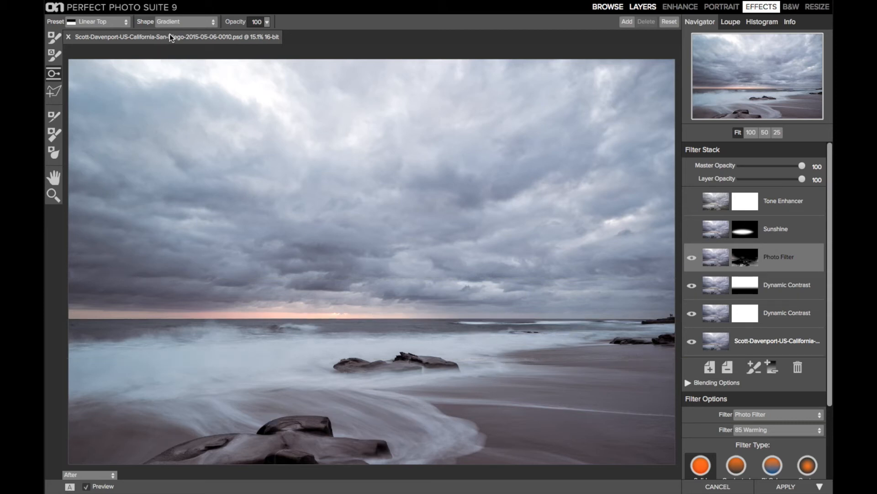
{"action": "mouse_move", "coordinate": [195, 4]}
{"action": "left_click", "coordinate": [222, 6]}
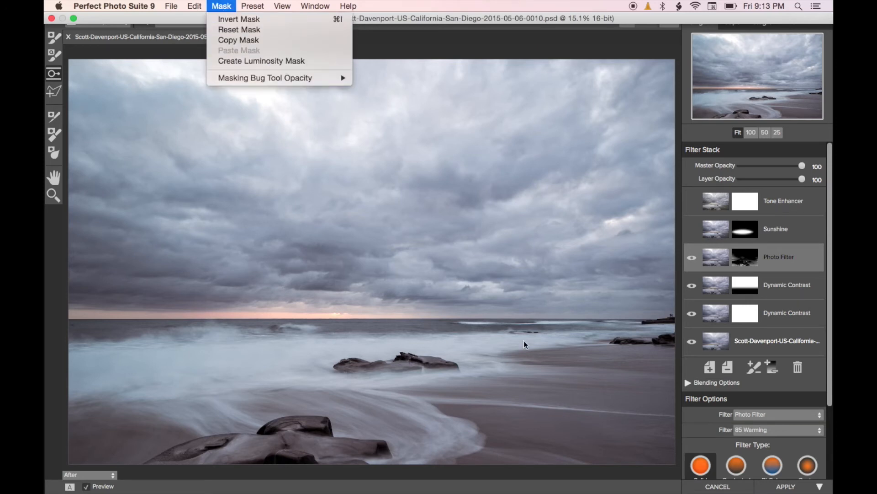
{"action": "left_click", "coordinate": [786, 258]}
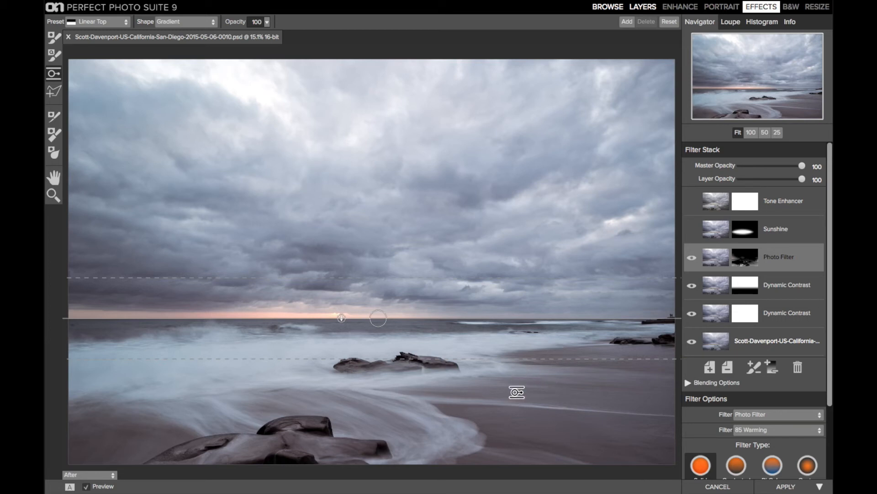
- Turn on the Sunshine filter and inspect its elliptical mask around the horizon with the red overlay before hiding the overlay
{"action": "left_click", "coordinate": [773, 235]}
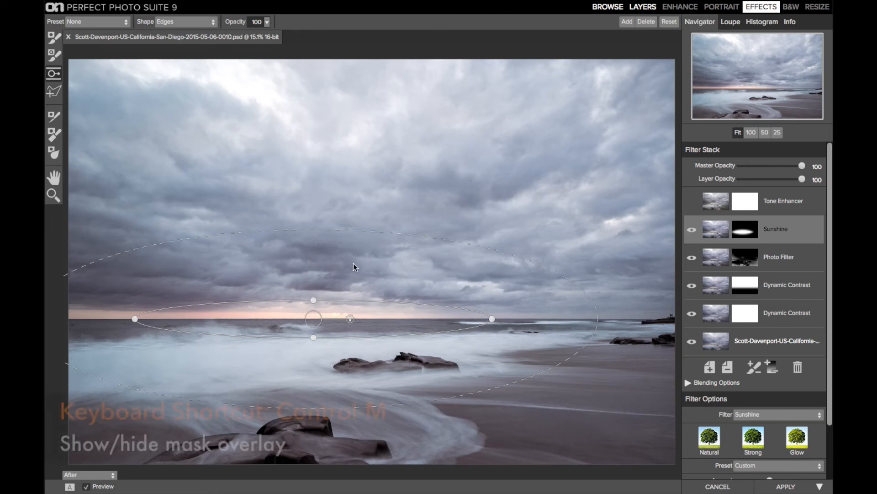
{"action": "key", "text": "ctrl+m"}
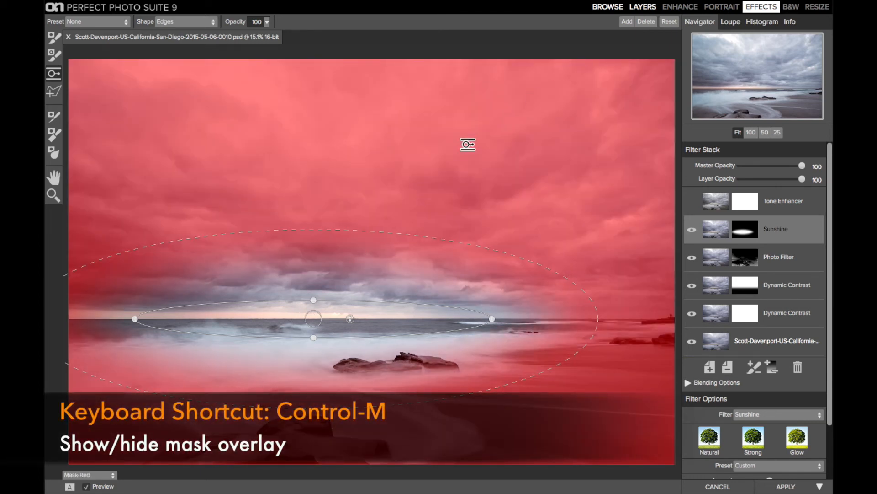
{"action": "key", "text": "ctrl+m"}
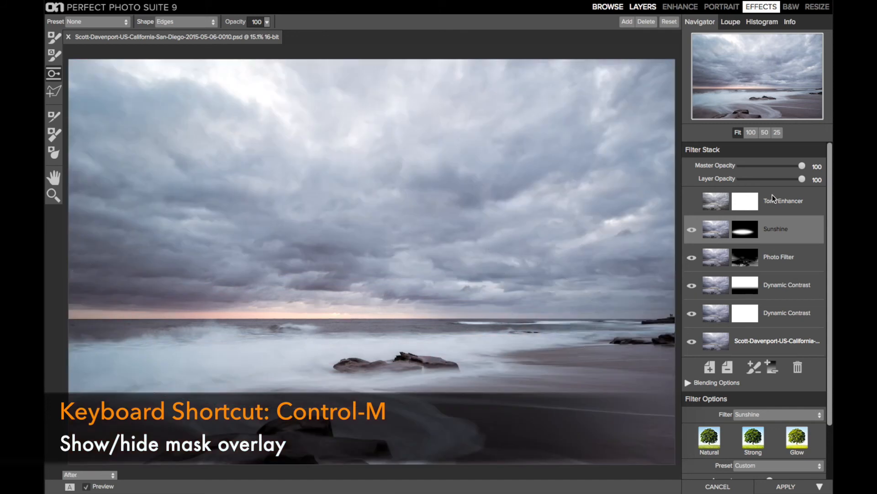
- Turn on the Tone Enhancer filter at the top of the stack and review its tone and detail settings
{"action": "left_click", "coordinate": [778, 203]}
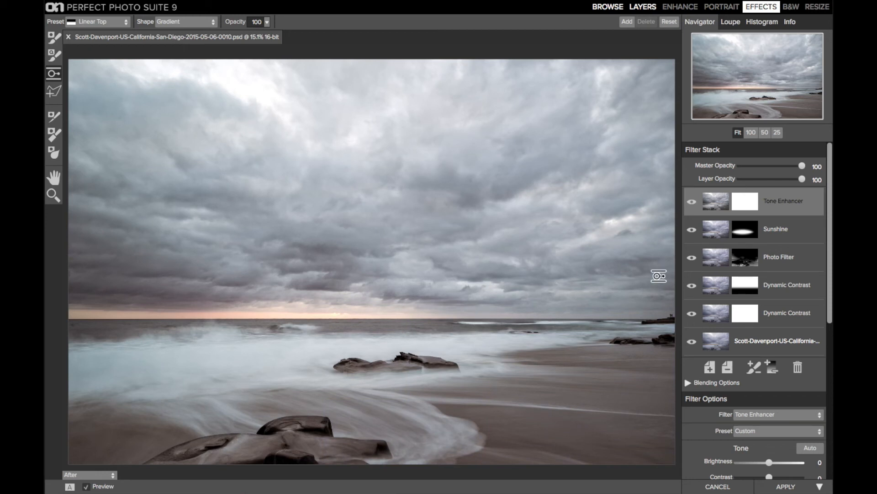
{"action": "scroll", "coordinate": [753, 339], "scroll_direction": "down", "scroll_amount": 10}
{"action": "scroll", "coordinate": [753, 339], "scroll_direction": "up", "scroll_amount": 4}
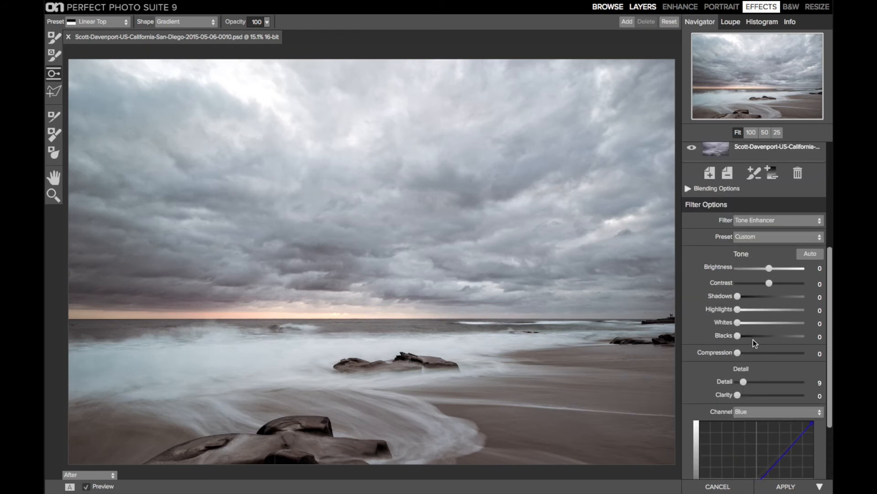
{"action": "scroll", "coordinate": [753, 339], "scroll_direction": "up", "scroll_amount": 6}
{"action": "scroll", "coordinate": [753, 343], "scroll_direction": "up", "scroll_amount": 2}
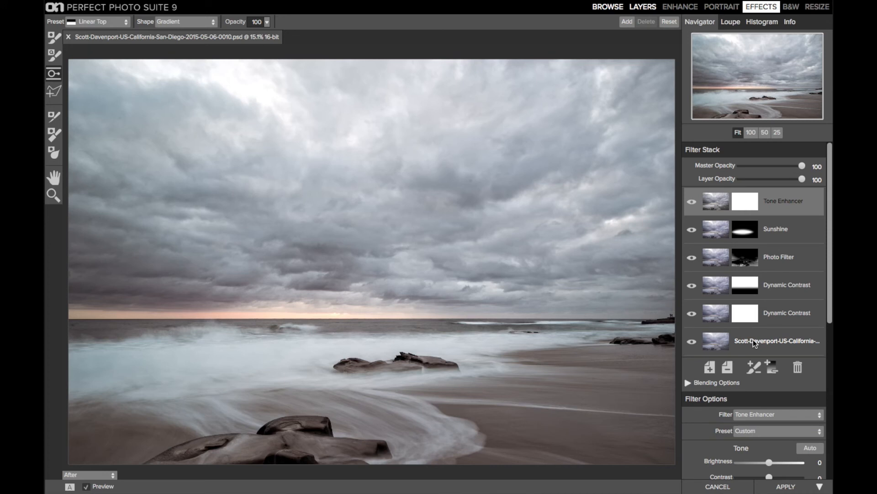
- Examine the Tone Enhancer's Blue channel curve and toggle the preview to compare the photo's color
{"action": "scroll", "coordinate": [753, 343], "scroll_direction": "down", "scroll_amount": 12}
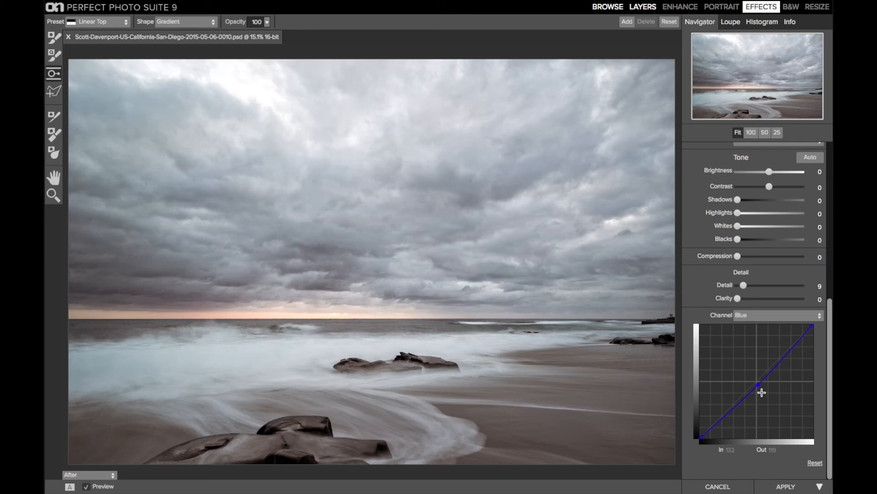
{"action": "scroll", "coordinate": [762, 392], "scroll_direction": "up", "scroll_amount": 6}
{"action": "key", "text": "ctrl+p"}
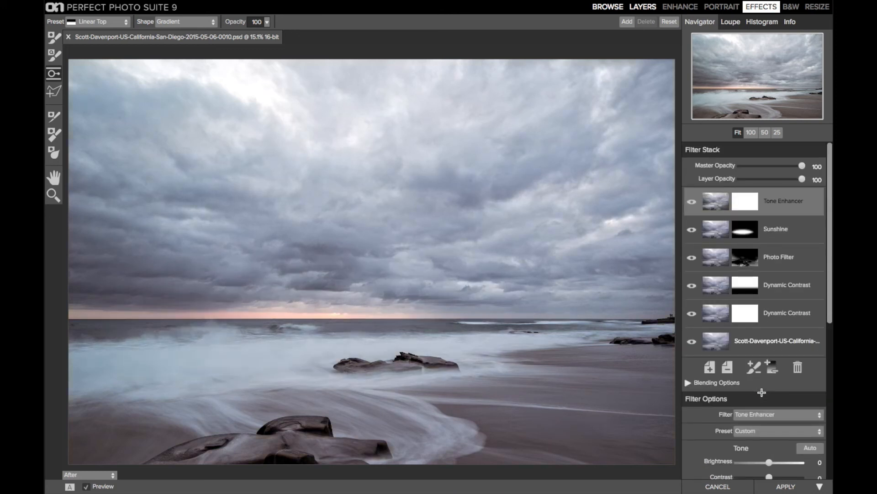